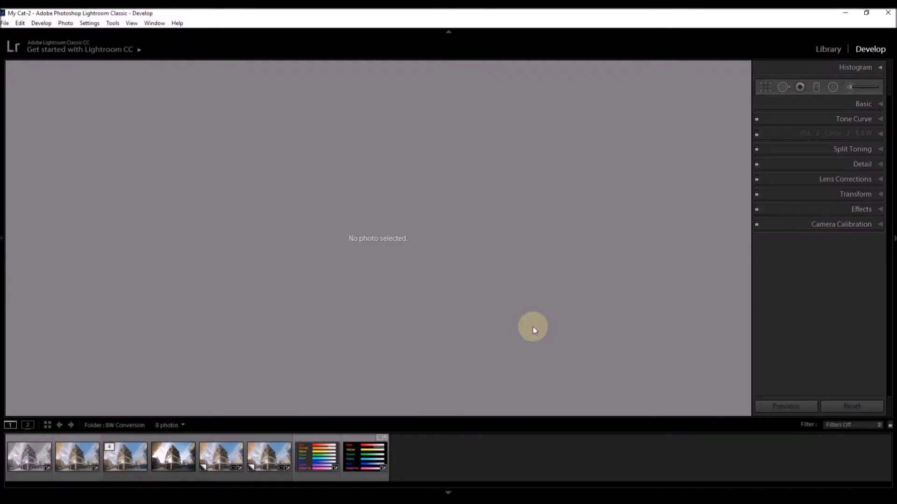
# Step: Load the Colours Master Lightroom.psd colour-bar chart from the filmstrip into the Develop module
pyautogui.click(313, 457)
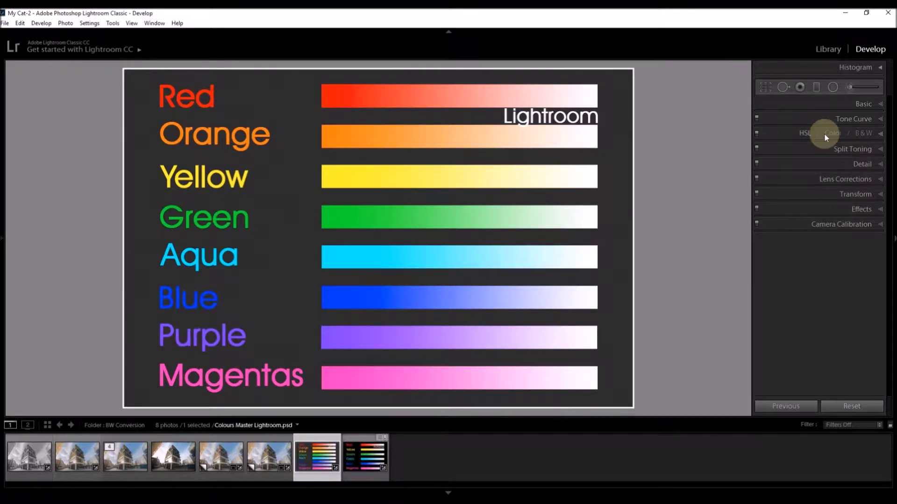
# Step: Switch the colour chart to B&W treatment in the HSL / Color / B&W panel
pyautogui.click(863, 134)
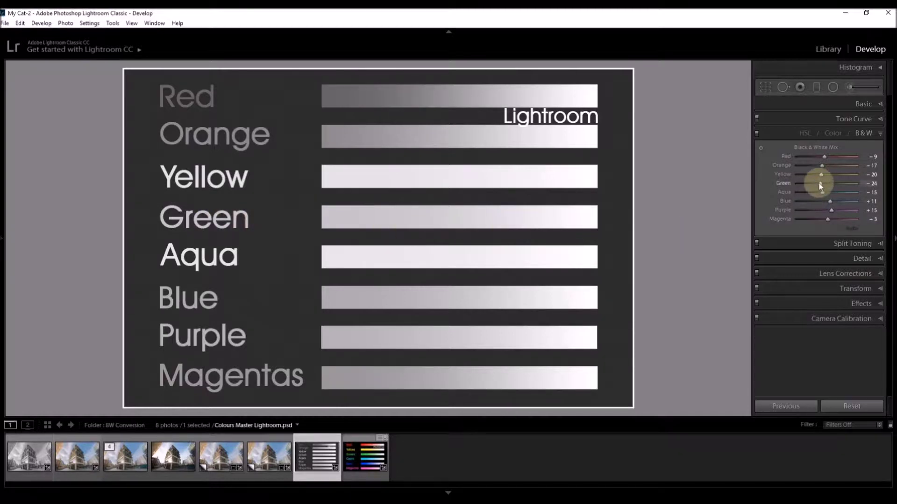
# Step: Darken the chart's greens to −30 and its blues in the B&W Mix, nudging orange slightly
pyautogui.moveTo(822, 185)
pyautogui.mouseDown()
pyautogui.moveTo(796, 184)
pyautogui.moveTo(852, 186)
pyautogui.moveTo(819, 186)
pyautogui.mouseUp()
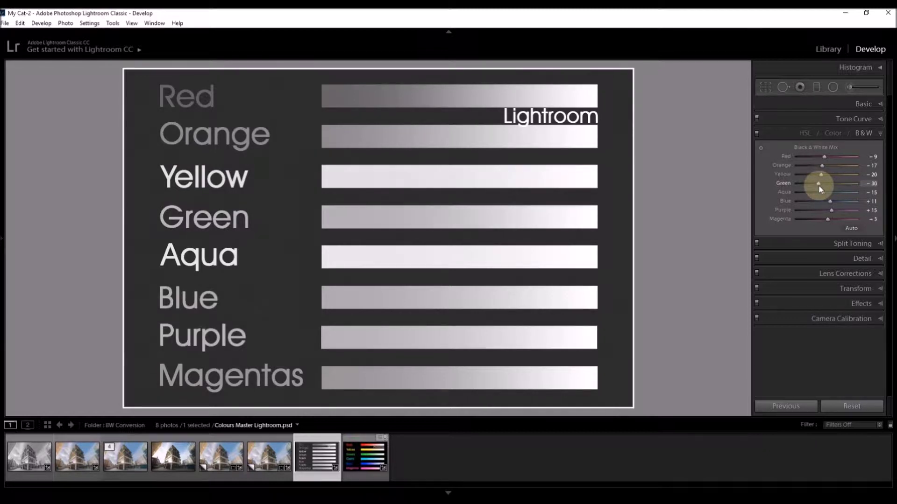
pyautogui.moveTo(819, 186); pyautogui.dragTo(818, 186)
pyautogui.moveTo(829, 201)
pyautogui.mouseDown()
pyautogui.moveTo(795, 200)
pyautogui.moveTo(858, 203)
pyautogui.moveTo(794, 204)
pyautogui.moveTo(859, 204)
pyautogui.moveTo(828, 204)
pyautogui.mouseUp()
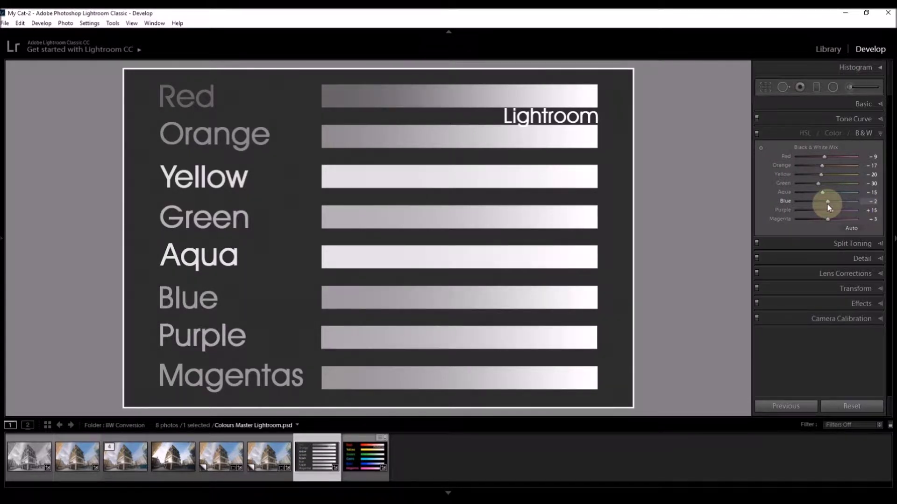
pyautogui.moveTo(822, 166)
pyautogui.mouseDown()
pyautogui.moveTo(803, 169)
pyautogui.moveTo(854, 170)
pyautogui.moveTo(800, 169)
pyautogui.moveTo(827, 169)
pyautogui.mouseUp()
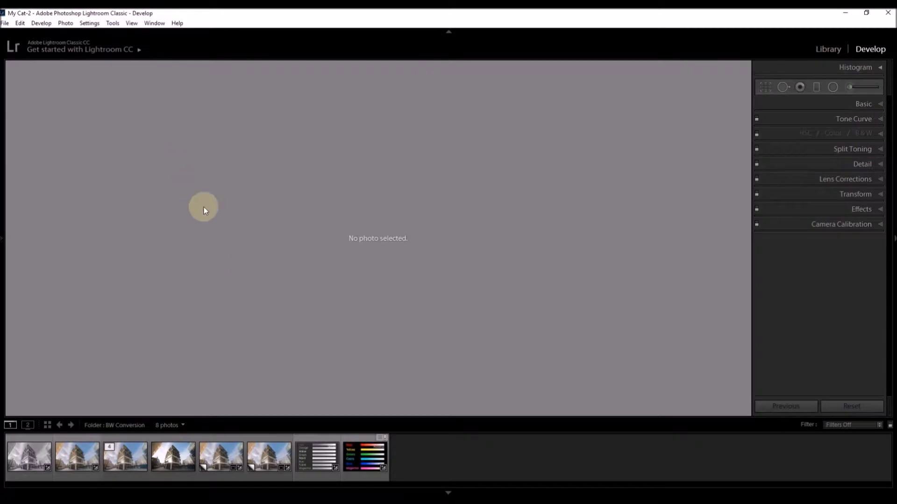
# Step: Open the Copy 1 virtual copy of 387A3474.CR2 and switch it to B&W
pyautogui.click(177, 455)
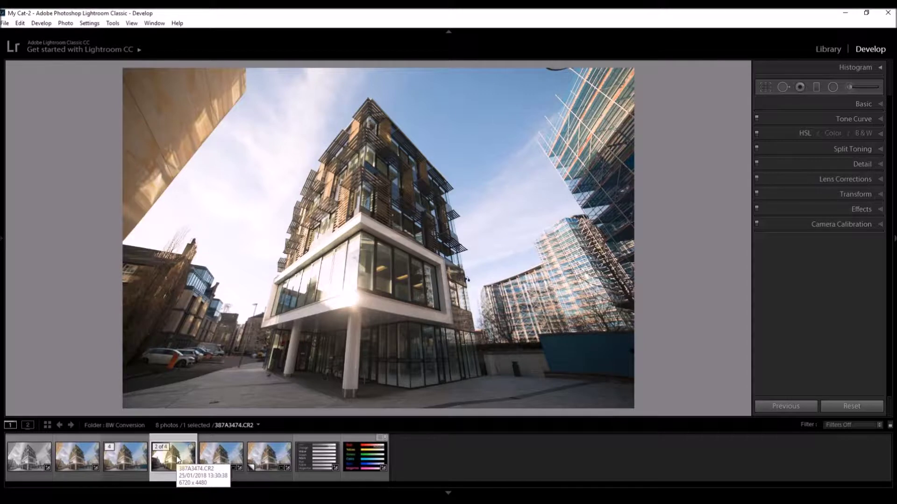
pyautogui.click(223, 458)
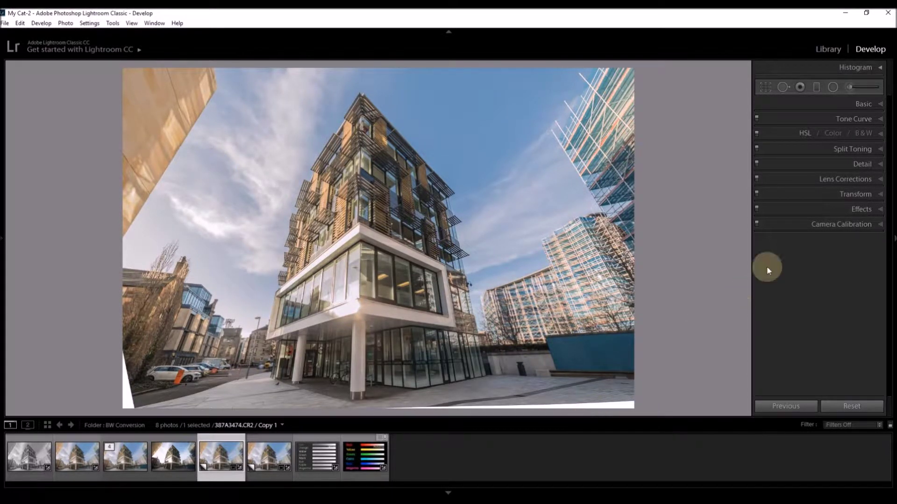
pyautogui.click(862, 133)
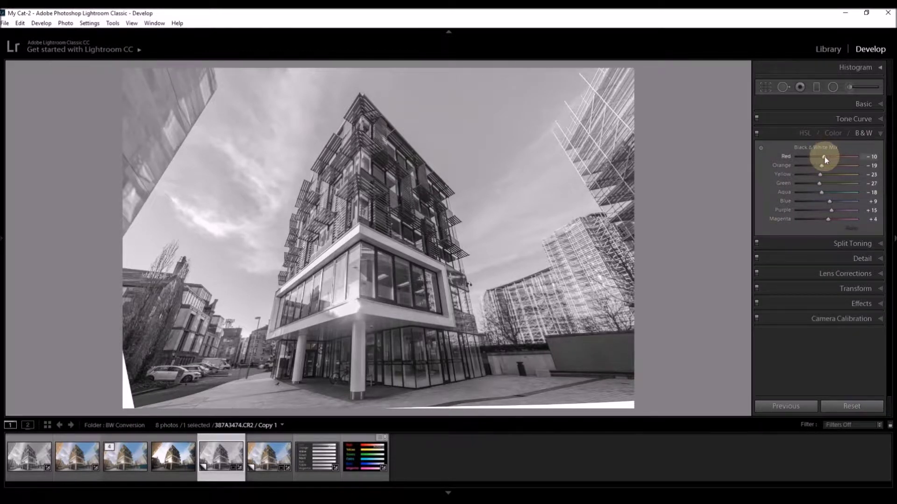
# Step: Set the building's B&W Mix to Red +52, Orange −34, Green +100 and Aqua +62
pyautogui.moveTo(824, 159)
pyautogui.mouseDown()
pyautogui.moveTo(790, 153)
pyautogui.moveTo(876, 156)
pyautogui.moveTo(827, 158)
pyautogui.mouseUp()
pyautogui.moveTo(825, 158); pyautogui.dragTo(843, 158)
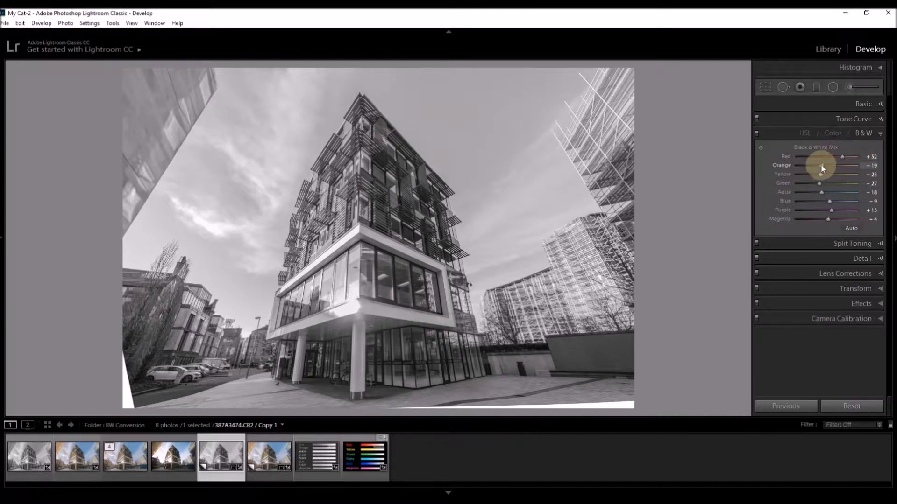
pyautogui.moveTo(821, 166); pyautogui.dragTo(834, 188)
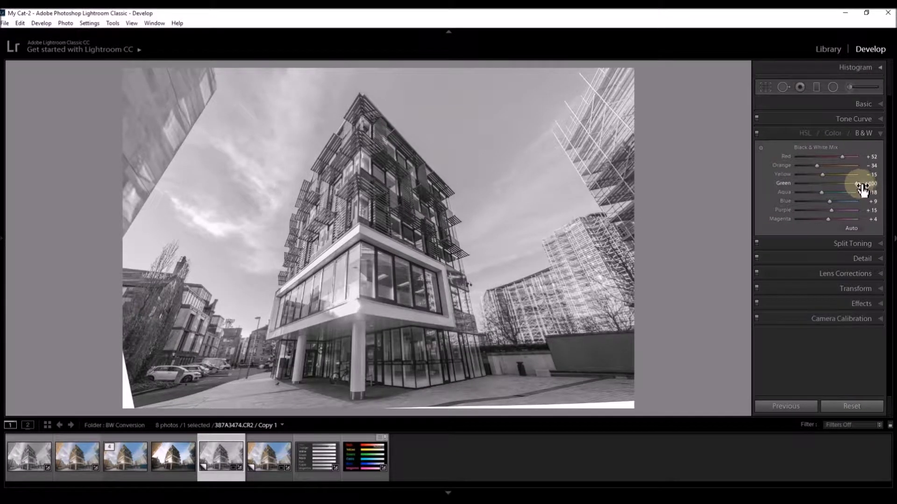
pyautogui.moveTo(821, 192); pyautogui.dragTo(791, 194)
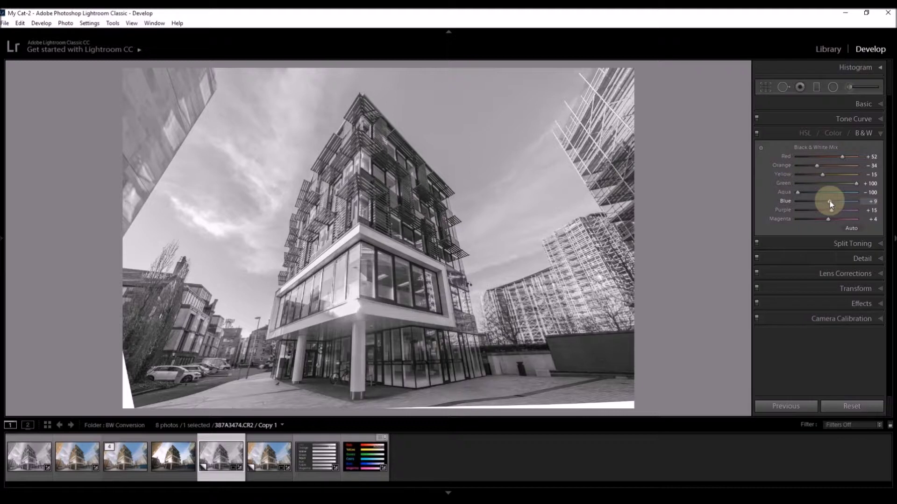
# Step: Lower the building's Blue mix to −26, then collapse B&W Mix and expand the Basic panel
pyautogui.moveTo(829, 201); pyautogui.dragTo(830, 220)
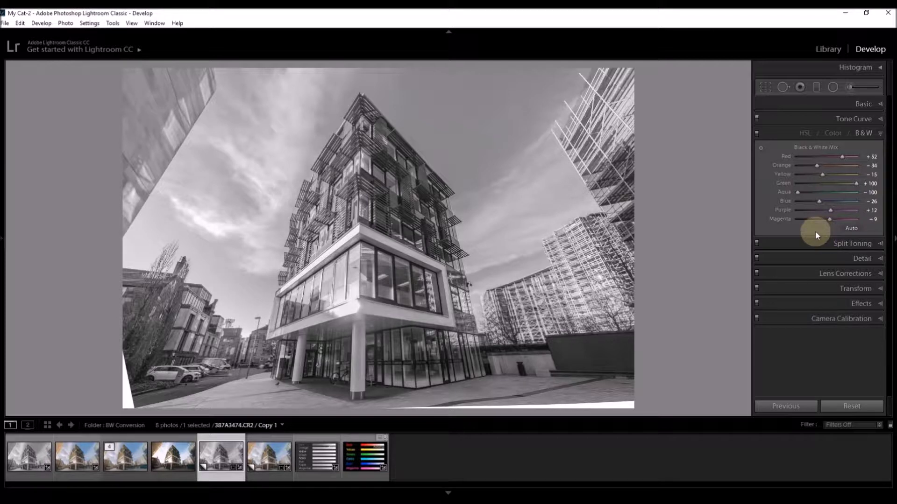
pyautogui.click(881, 128)
pyautogui.click(863, 103)
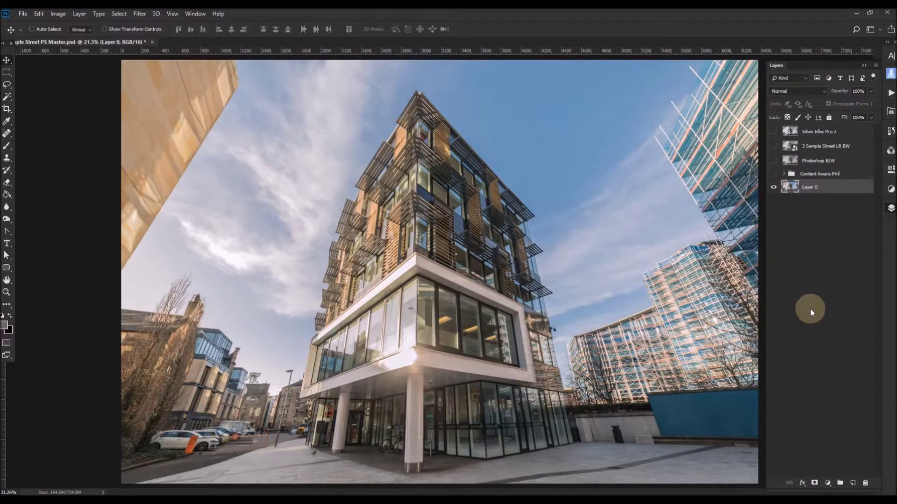
pyautogui.click(773, 174)
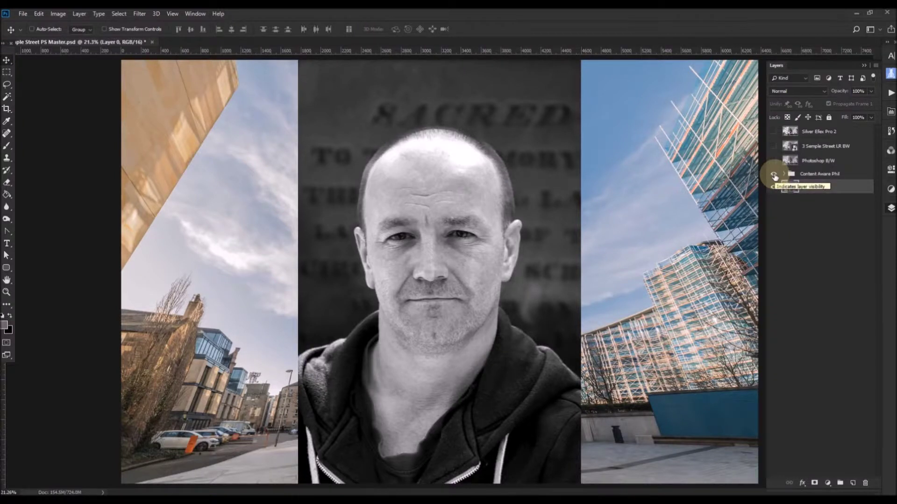
pyautogui.click(774, 175)
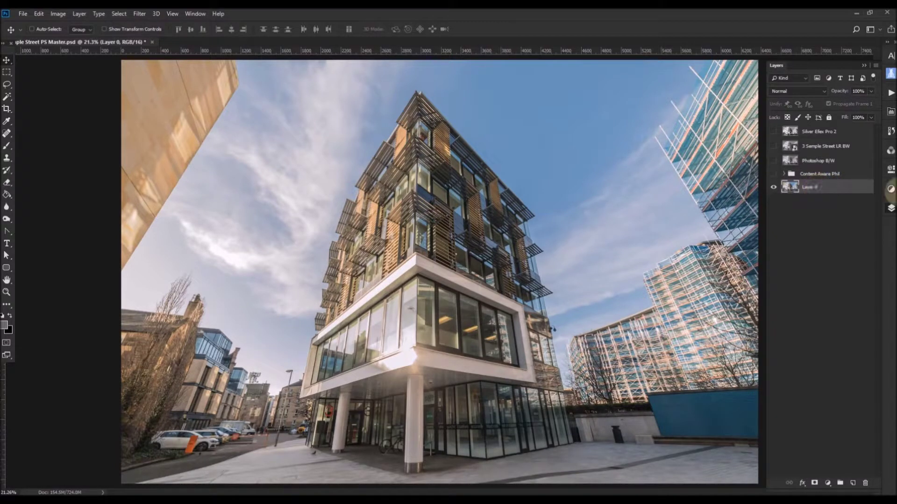
# Step: Add a Black & White adjustment layer and apply its Auto mix (Yellows 52, Cyans 57)
pyautogui.click(890, 190)
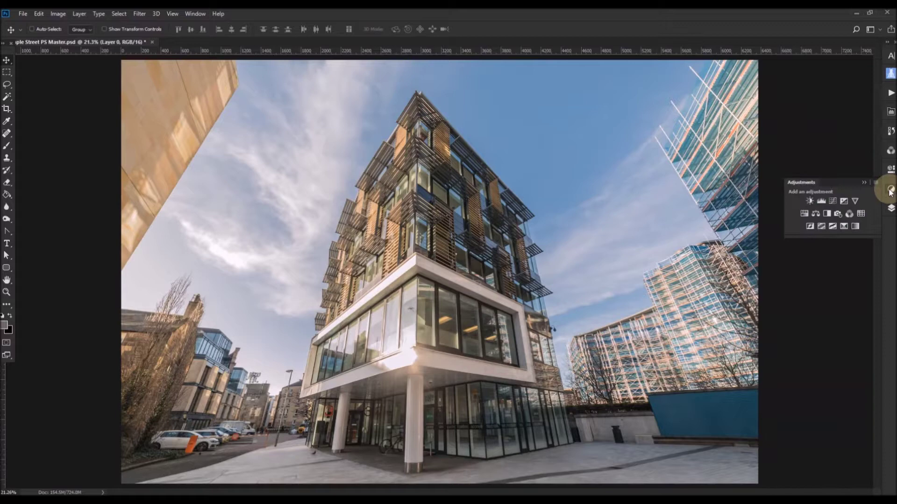
pyautogui.click(826, 214)
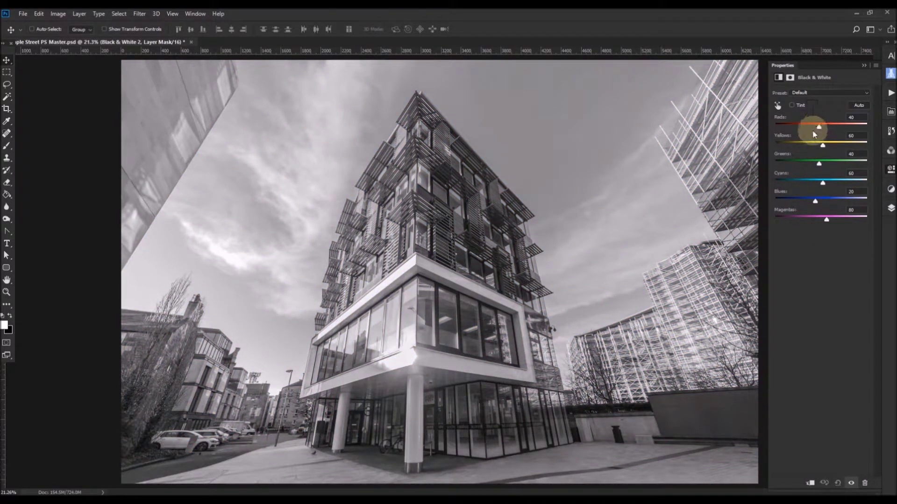
pyautogui.click(858, 104)
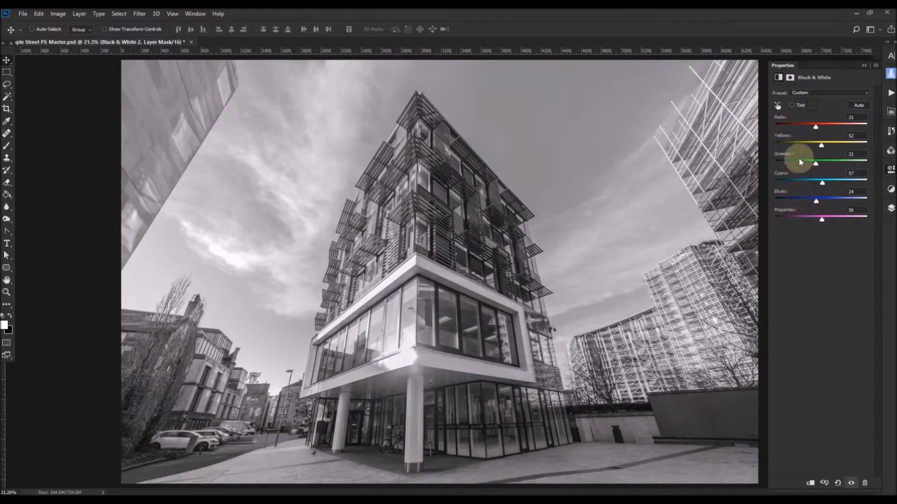
# Step: Customise the mix to Reds 91, Yellows 106, Greens 300, Cyans 7, Blues 30, Magentas 81
pyautogui.moveTo(817, 131)
pyautogui.mouseDown()
pyautogui.moveTo(782, 129)
pyautogui.moveTo(825, 128)
pyautogui.mouseUp()
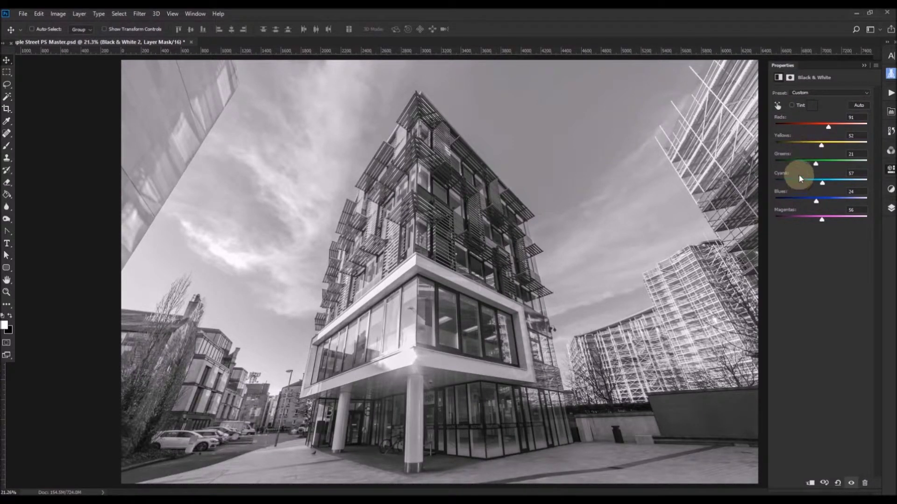
pyautogui.moveTo(822, 147)
pyautogui.mouseDown()
pyautogui.moveTo(801, 142)
pyautogui.moveTo(831, 142)
pyautogui.mouseUp()
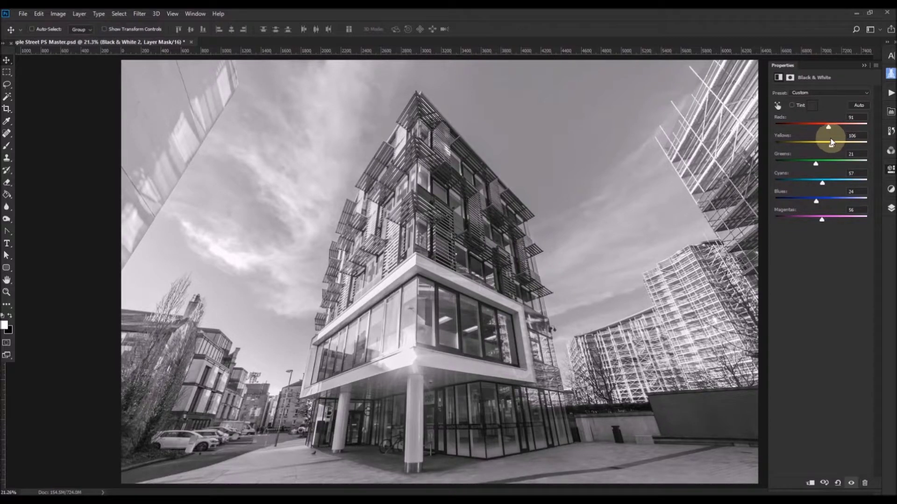
pyautogui.moveTo(815, 164); pyautogui.dragTo(870, 157)
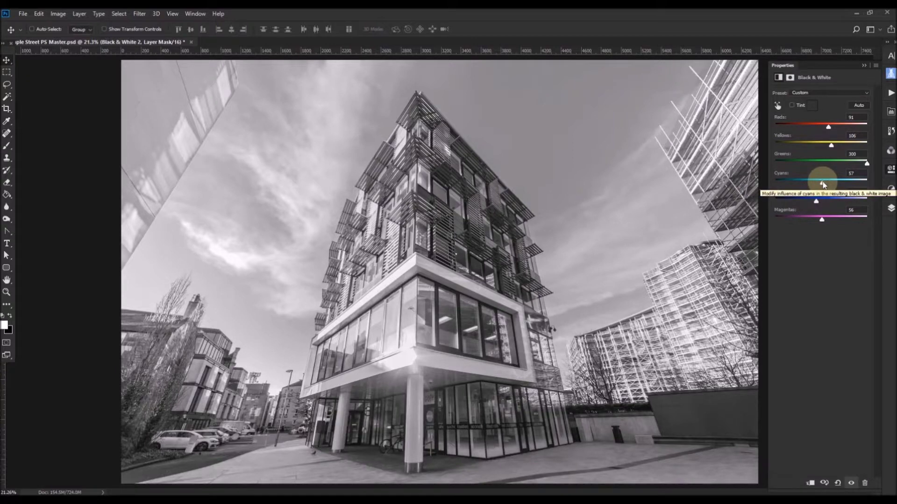
pyautogui.moveTo(823, 185)
pyautogui.mouseDown()
pyautogui.moveTo(862, 180)
pyautogui.moveTo(813, 183)
pyautogui.mouseUp()
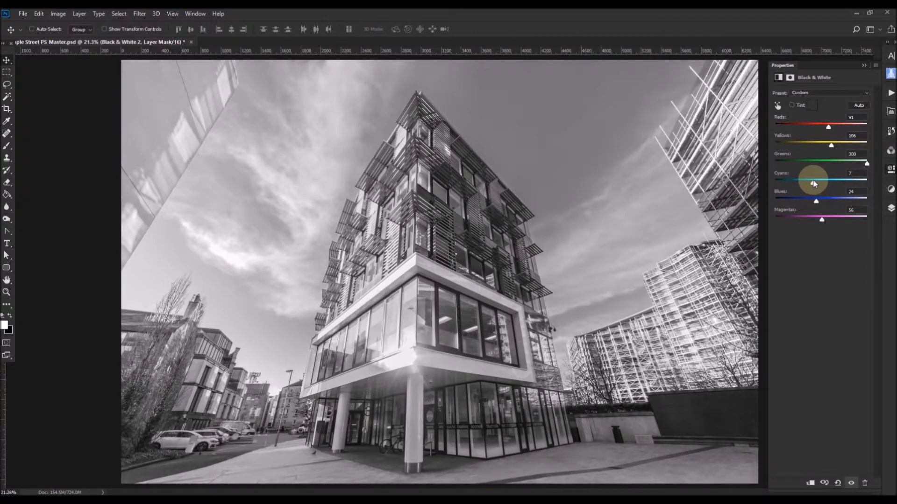
pyautogui.moveTo(816, 200)
pyautogui.mouseDown()
pyautogui.moveTo(770, 204)
pyautogui.moveTo(867, 195)
pyautogui.moveTo(817, 204)
pyautogui.mouseUp()
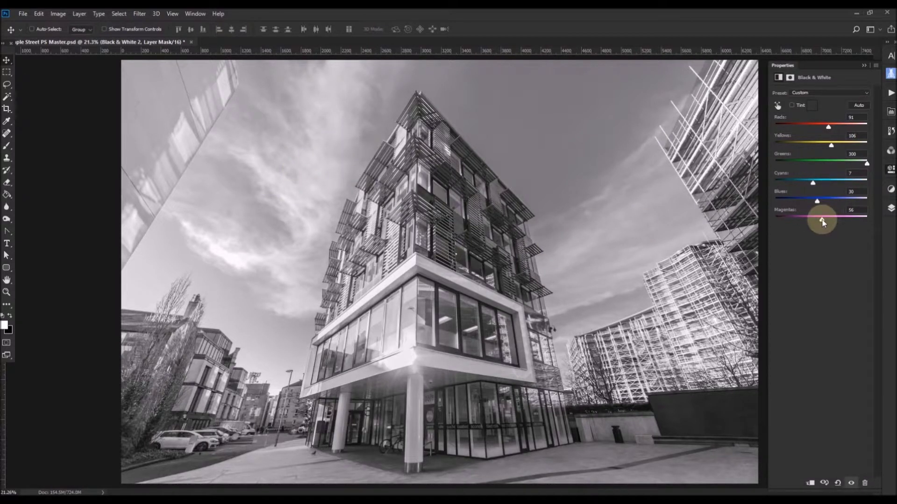
pyautogui.moveTo(823, 222); pyautogui.dragTo(862, 217)
# Step: In the Layers panel, compare Black & White 2 against the colour original by toggling its visibility
pyautogui.click(863, 65)
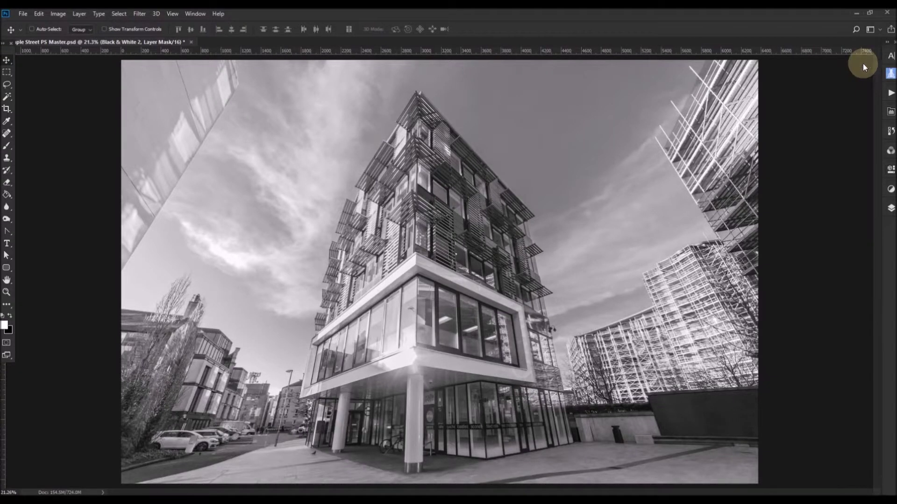
pyautogui.click(891, 210)
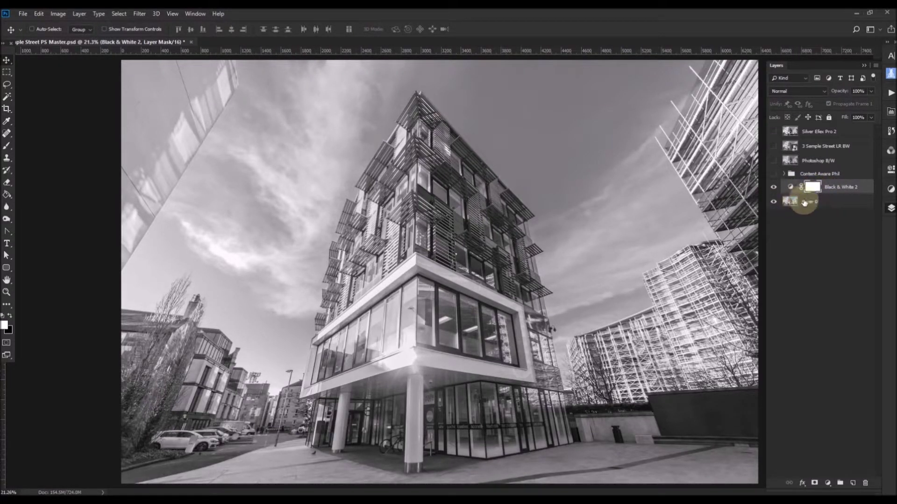
pyautogui.click(772, 187)
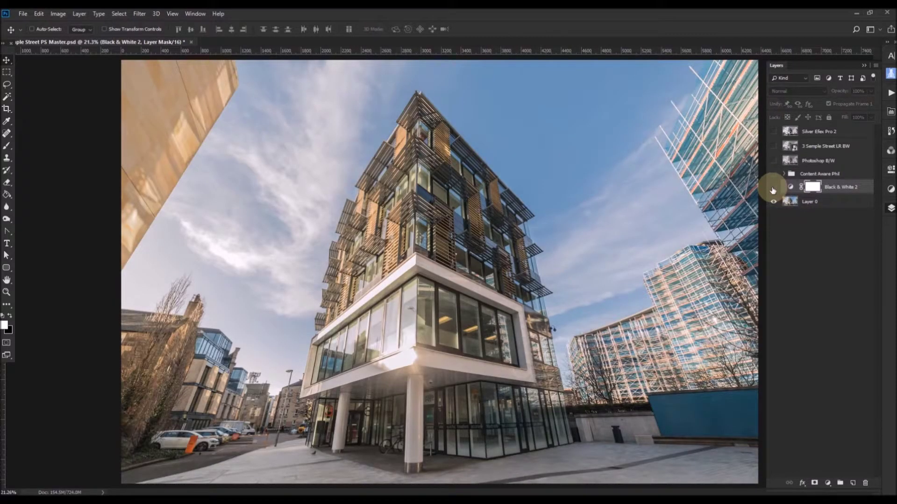
pyautogui.click(773, 188)
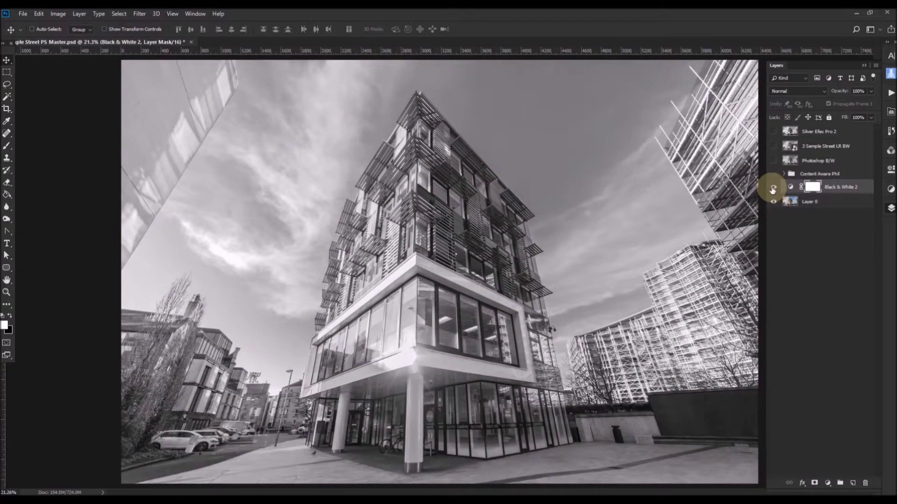
# Step: Hide Black & White 2 and show the Photoshop B/W and 3 Semple Street LR BW layers
pyautogui.click(773, 187)
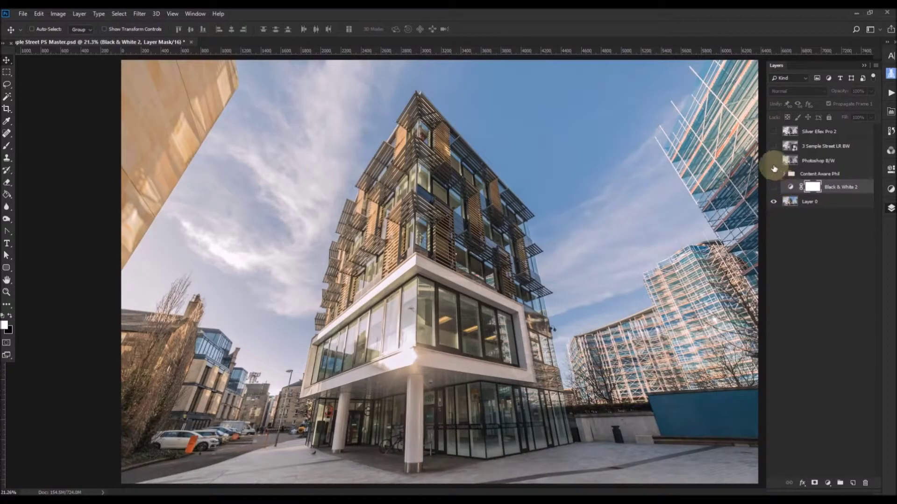
pyautogui.click(774, 162)
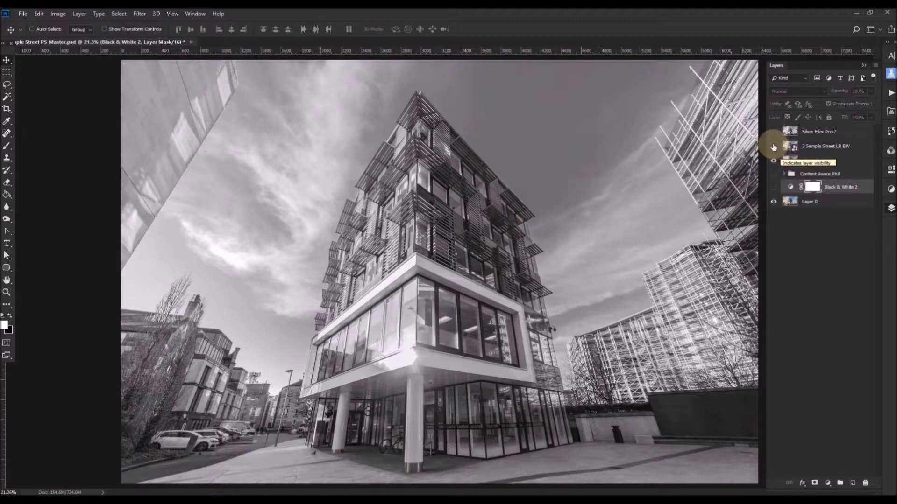
pyautogui.click(774, 148)
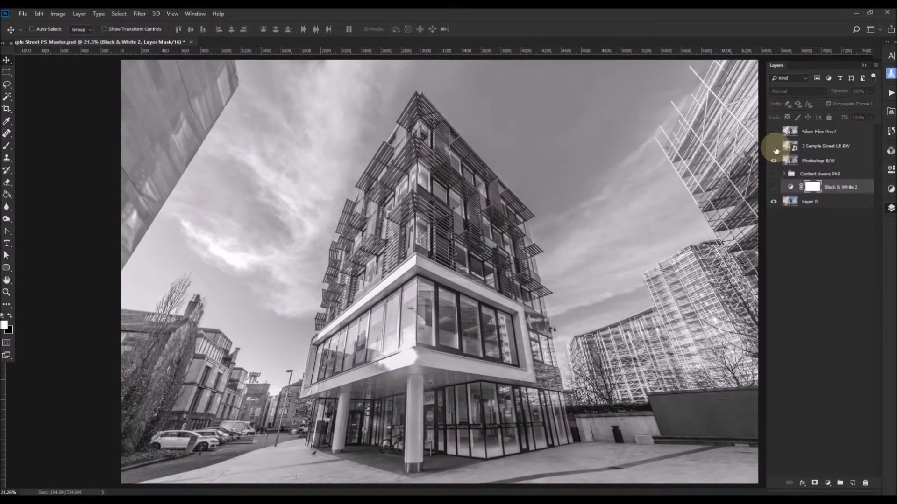
# Step: Toggle 3 Semple Street LR BW on and off, then hide Photoshop B/W to reveal Layer 0's colour
pyautogui.click(774, 148)
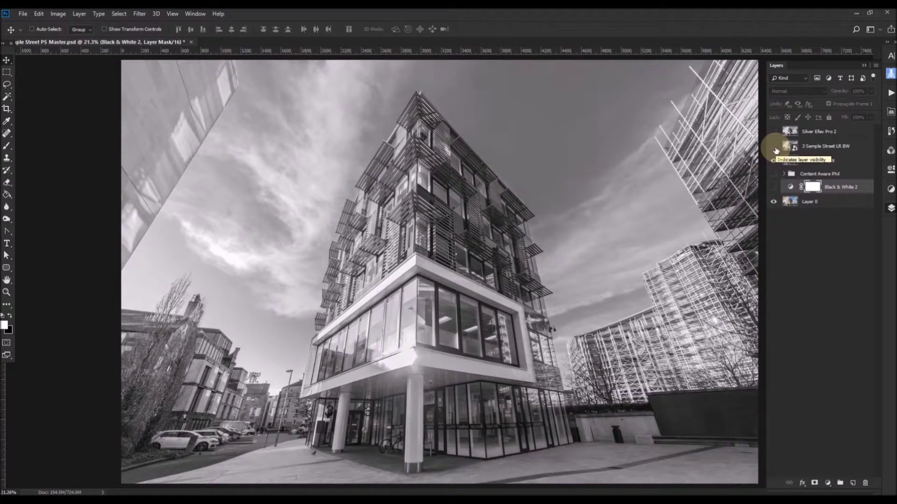
pyautogui.click(774, 147)
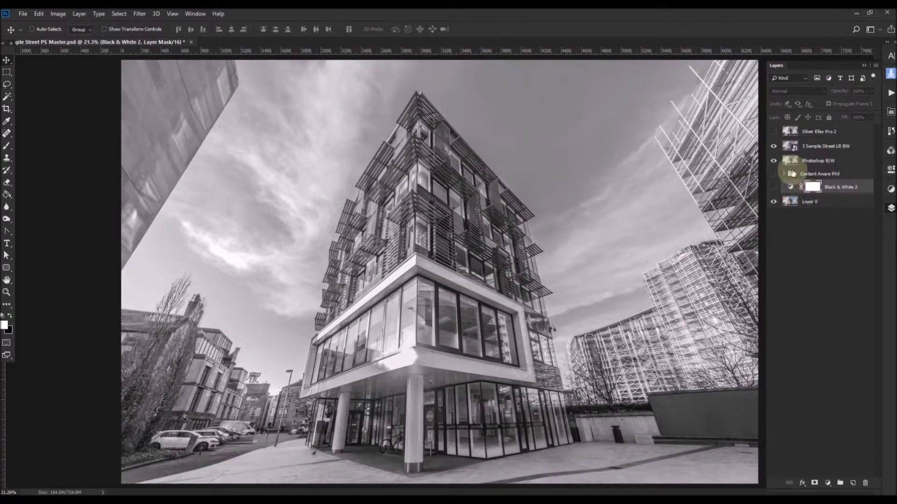
pyautogui.click(774, 147)
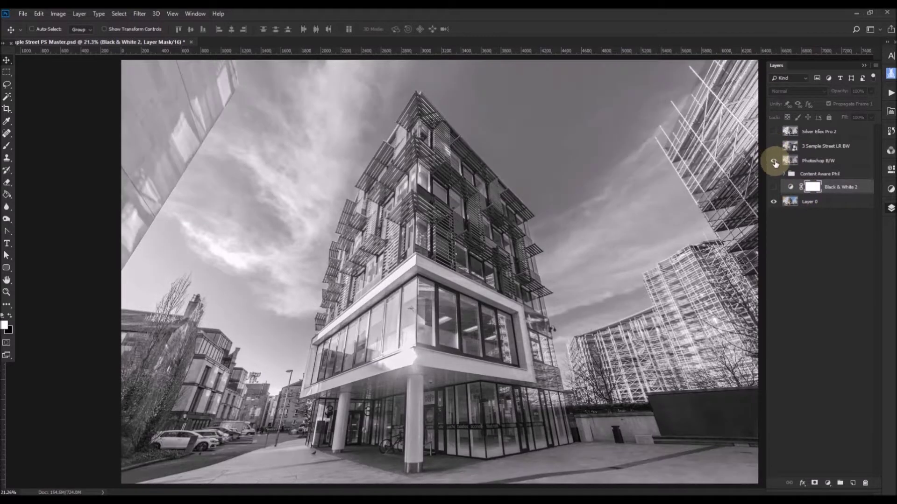
pyautogui.click(771, 161)
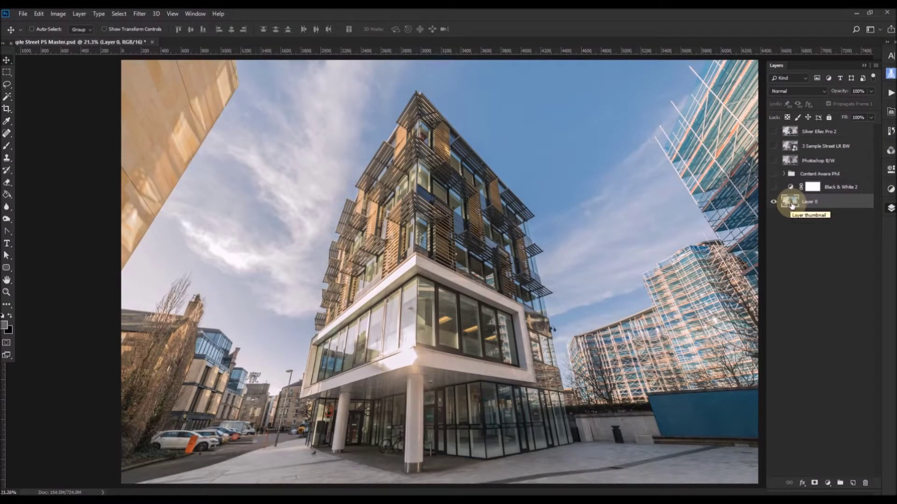
# Step: Launch Silver Efex Pro 2 on Layer 0 from the Filter > Nik Collection menu
pyautogui.click(140, 13)
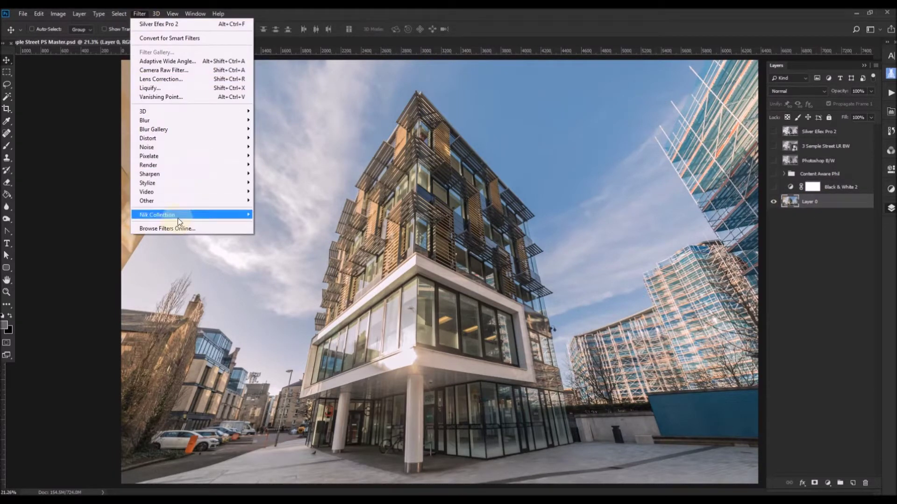
pyautogui.moveTo(179, 216)
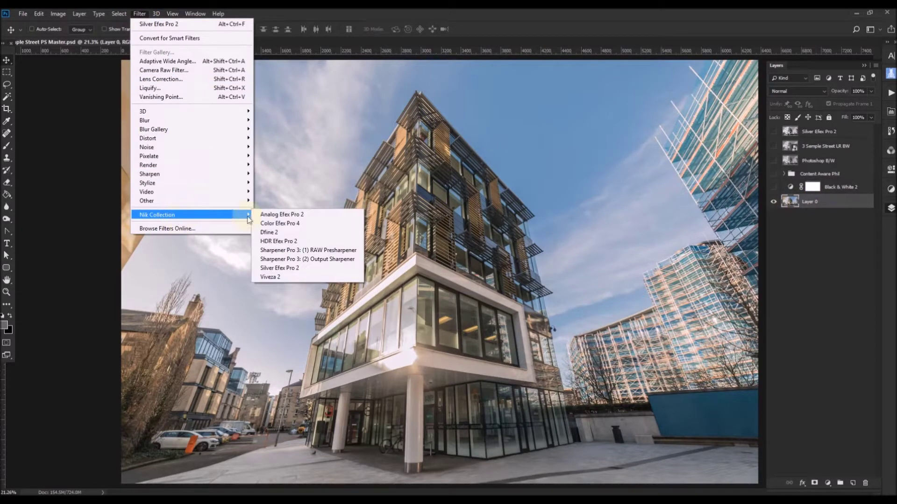
pyautogui.click(278, 269)
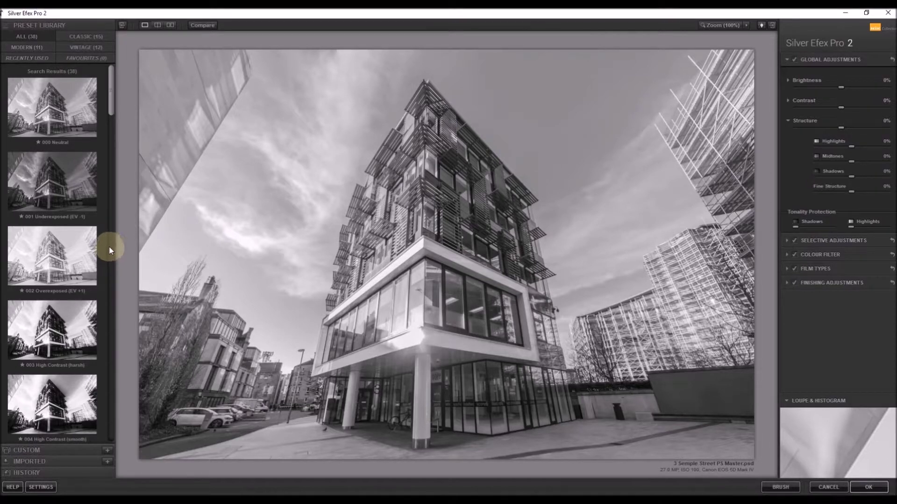
# Step: Preview presets 001, 003 and 005–009 on the building, then apply 000 Neutral
pyautogui.click(55, 193)
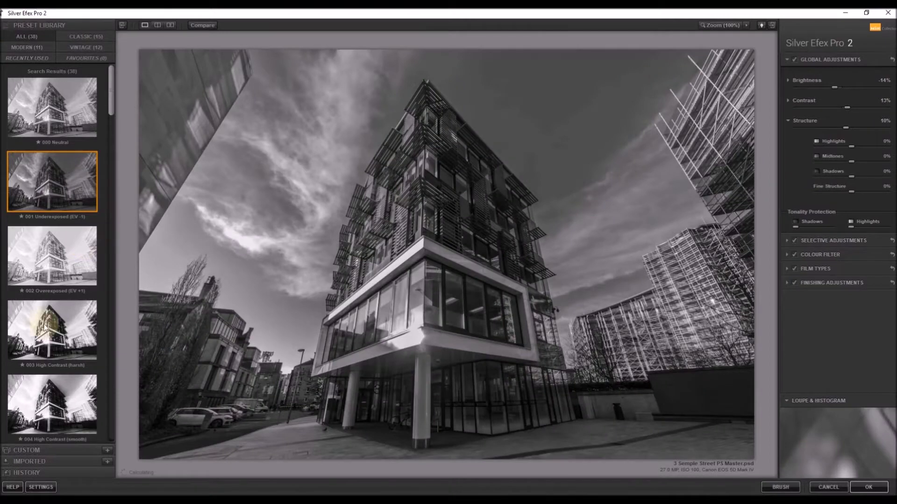
pyautogui.click(58, 346)
pyautogui.scroll(-5, 112, 327)
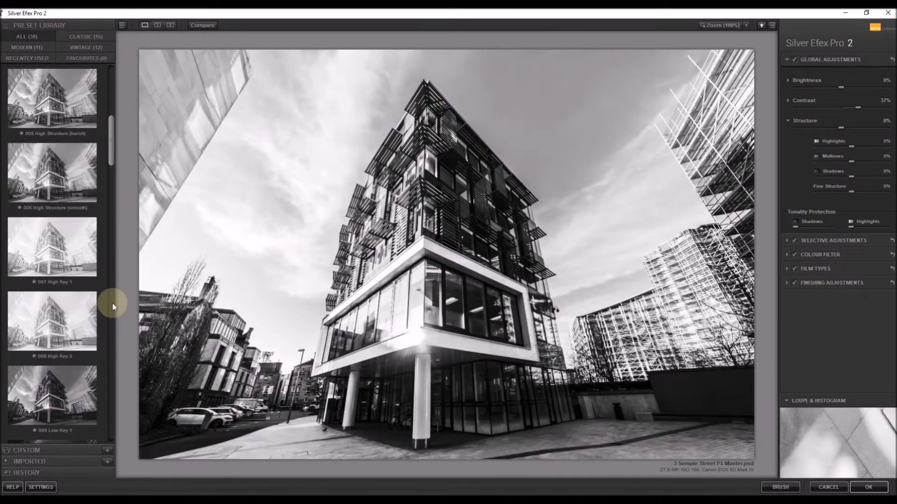
pyautogui.click(58, 184)
pyautogui.click(94, 119)
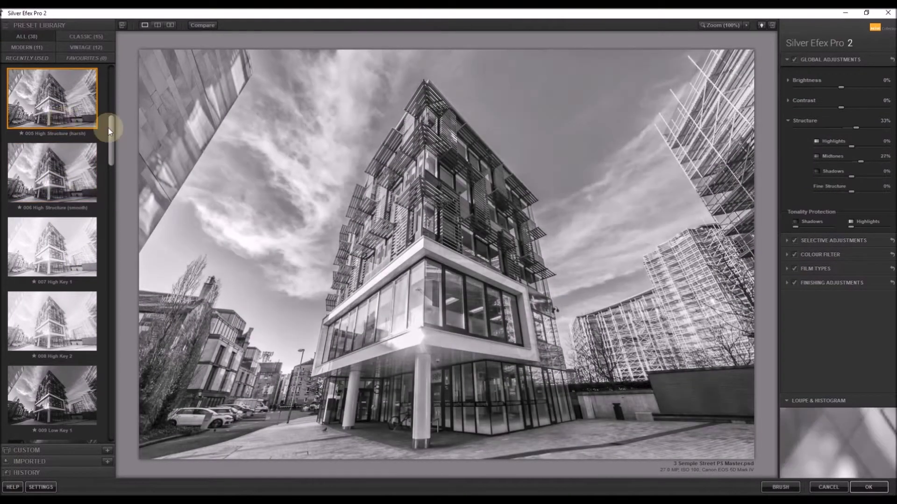
pyautogui.click(61, 256)
pyautogui.click(55, 310)
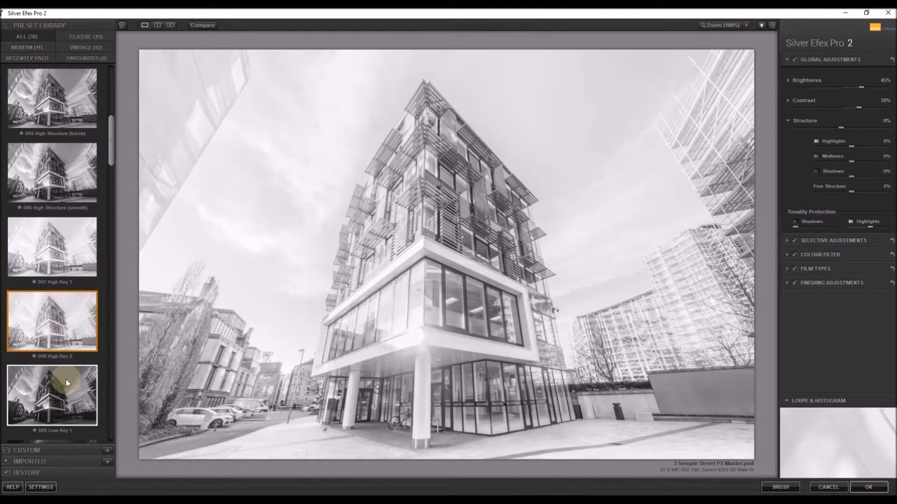
pyautogui.click(82, 378)
pyautogui.scroll(4, 122, 290)
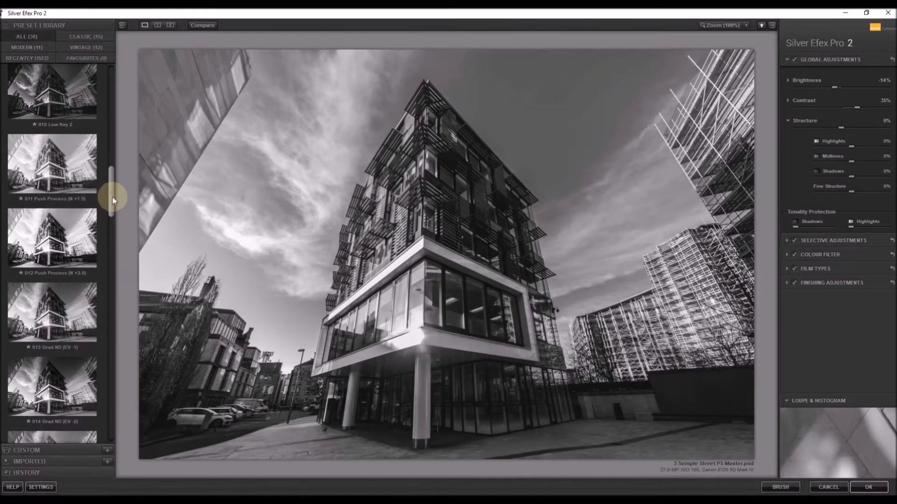
pyautogui.scroll(4, 122, 103)
pyautogui.click(53, 104)
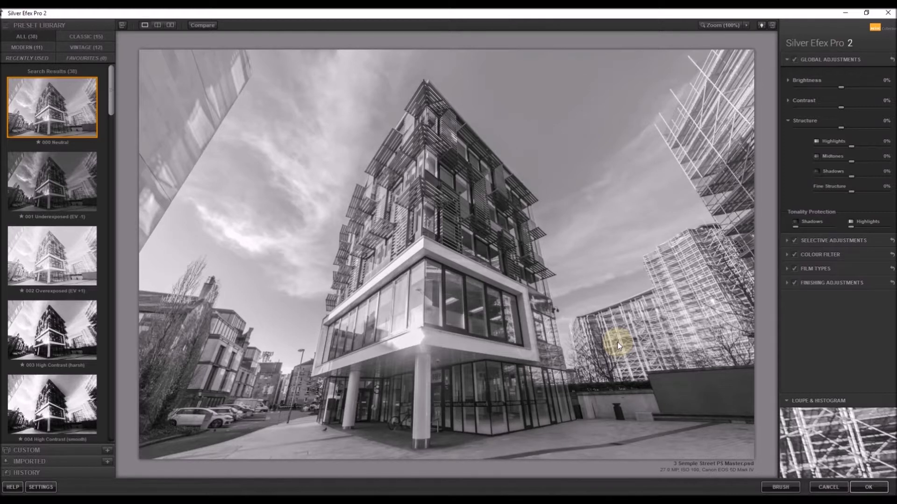
# Step: Try adjusting overall Brightness, then reset it to 0%
pyautogui.click(788, 120)
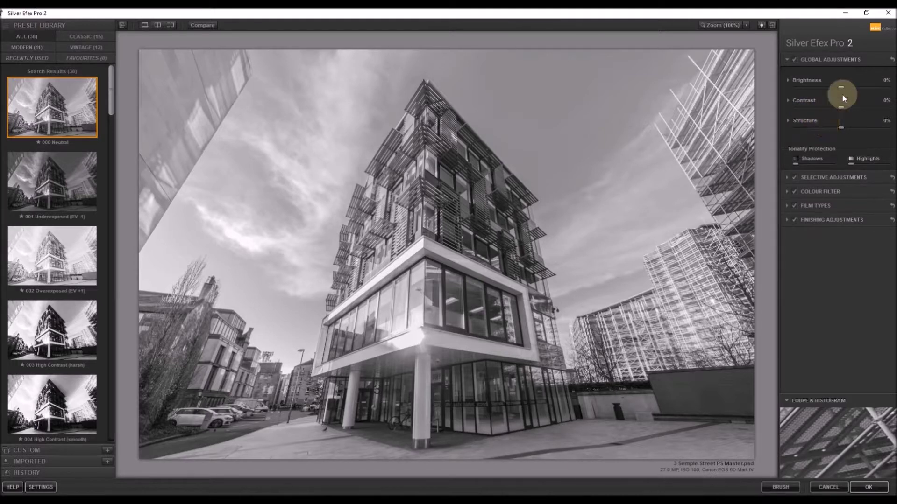
pyautogui.moveTo(840, 86); pyautogui.dragTo(794, 91)
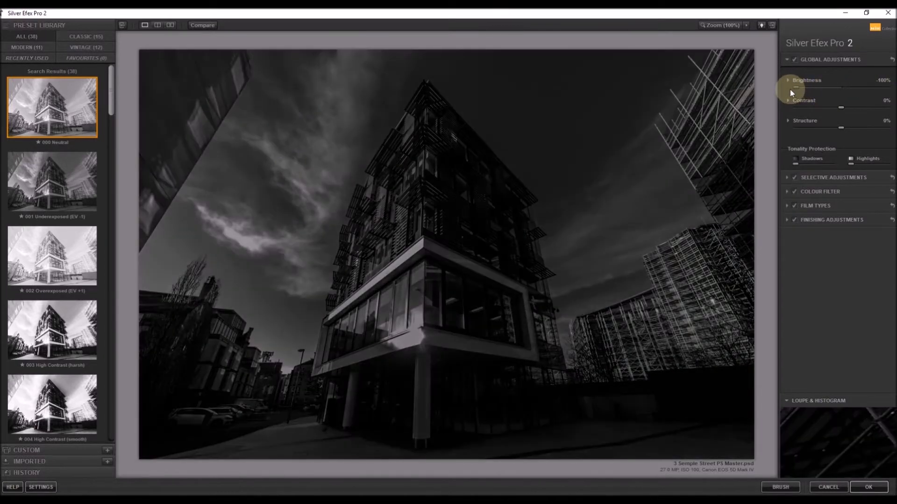
pyautogui.doubleClick(803, 90)
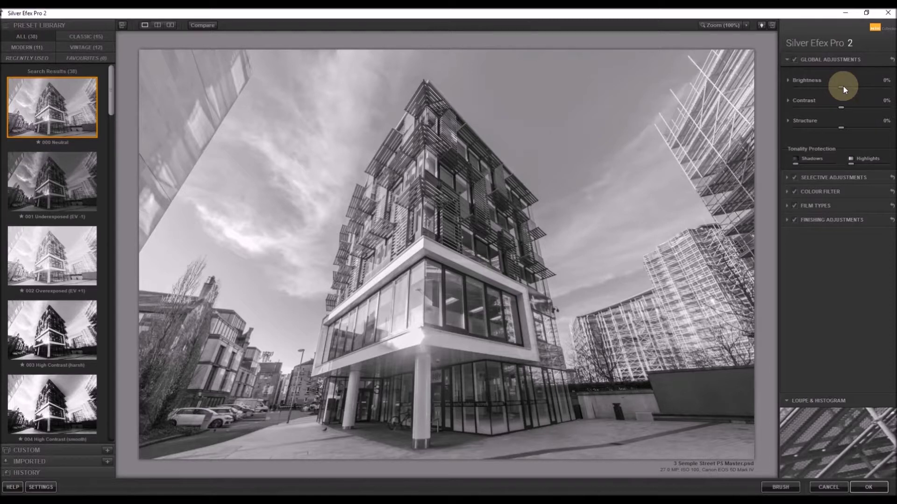
# Step: Set brightness Highlights and Midtones to 10% and Shadows to 13%, keeping Dynamic Brightness at 0%
pyautogui.click(787, 81)
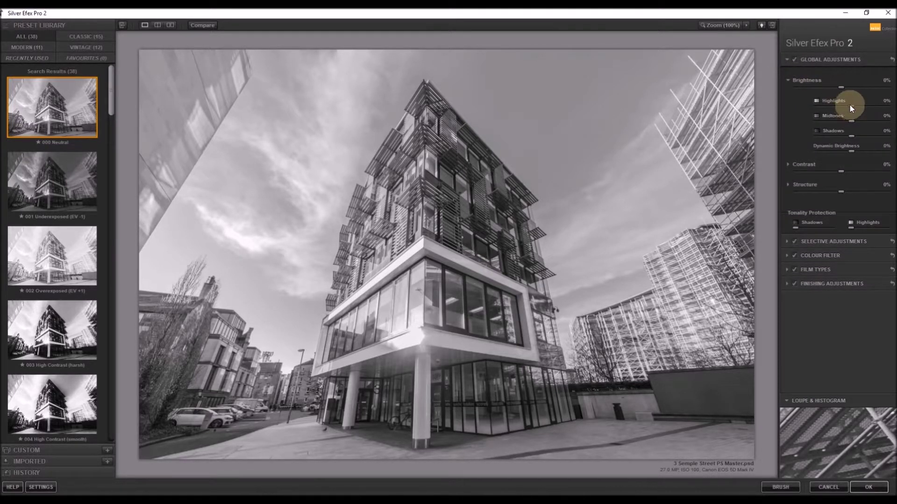
pyautogui.moveTo(856, 105); pyautogui.dragTo(853, 105)
pyautogui.moveTo(845, 120); pyautogui.dragTo(854, 123)
pyautogui.moveTo(857, 134); pyautogui.dragTo(858, 139)
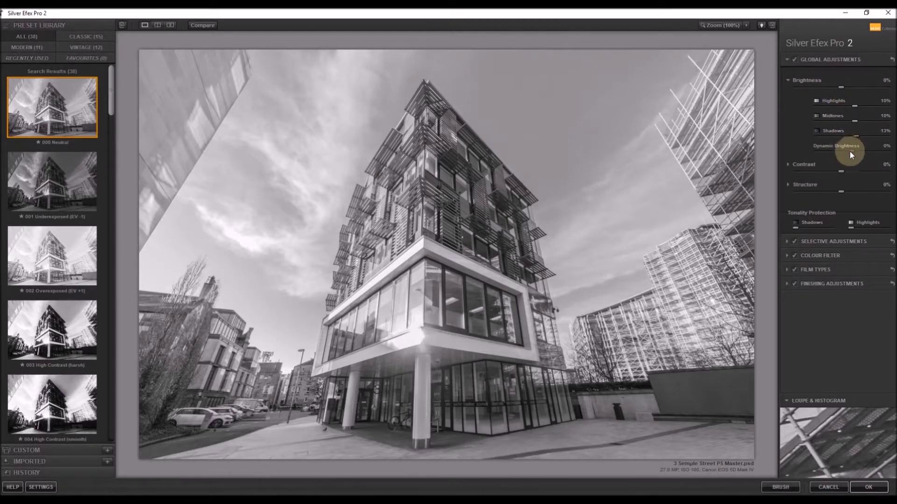
pyautogui.moveTo(850, 151)
pyautogui.mouseDown()
pyautogui.moveTo(889, 151)
pyautogui.moveTo(809, 150)
pyautogui.moveTo(844, 152)
pyautogui.mouseUp()
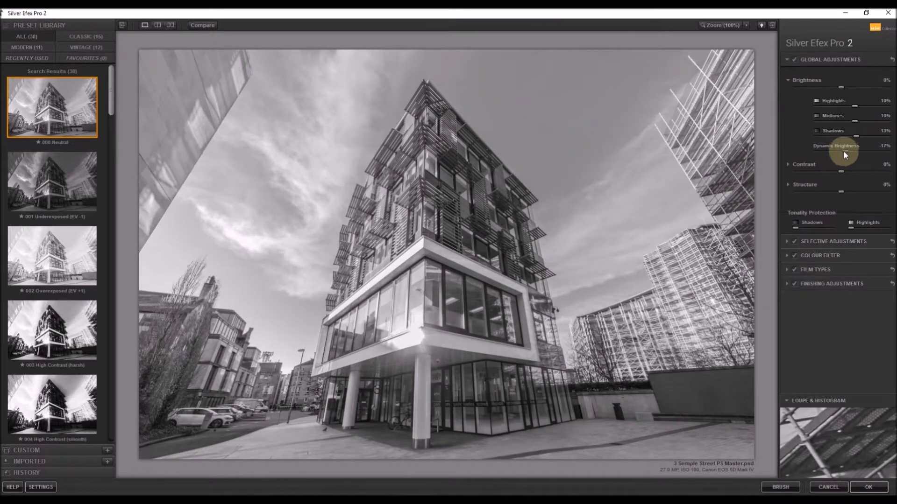
pyautogui.doubleClick(844, 150)
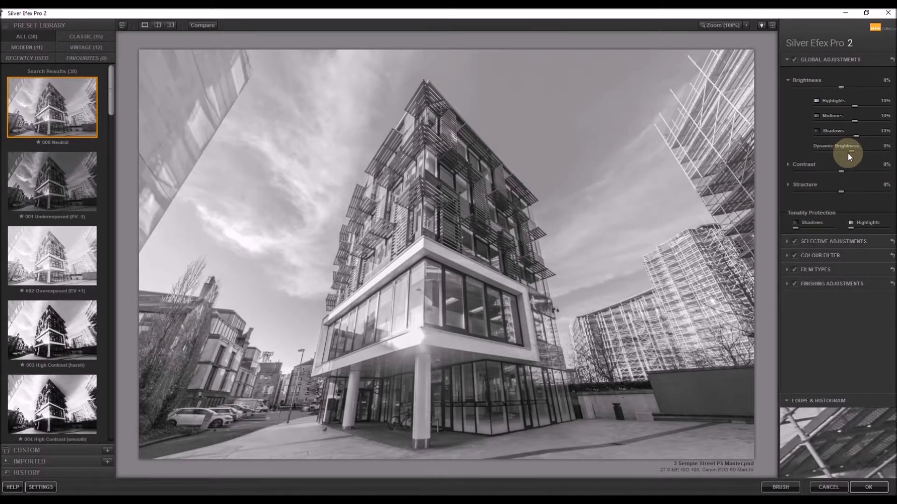
pyautogui.click(788, 80)
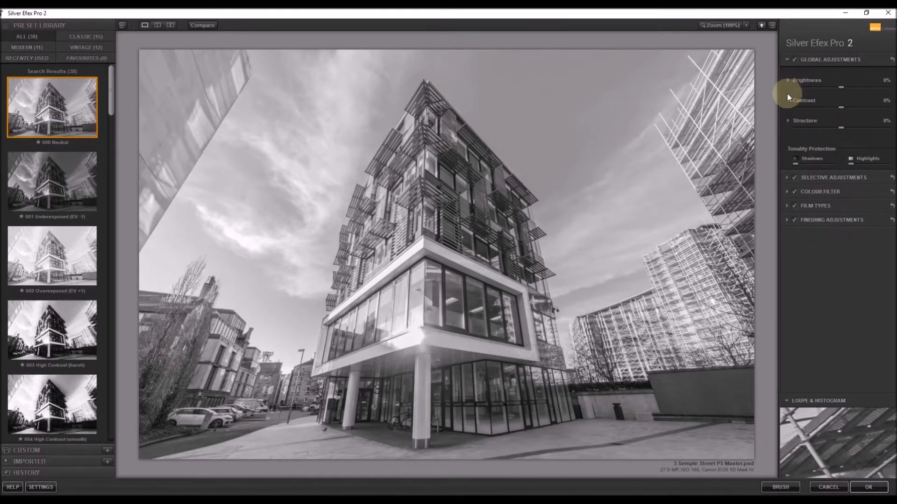
# Step: Set Contrast's Amplify Whites to 20%, Amplify Blacks to 19% and Soft Contrast to 14%
pyautogui.click(790, 101)
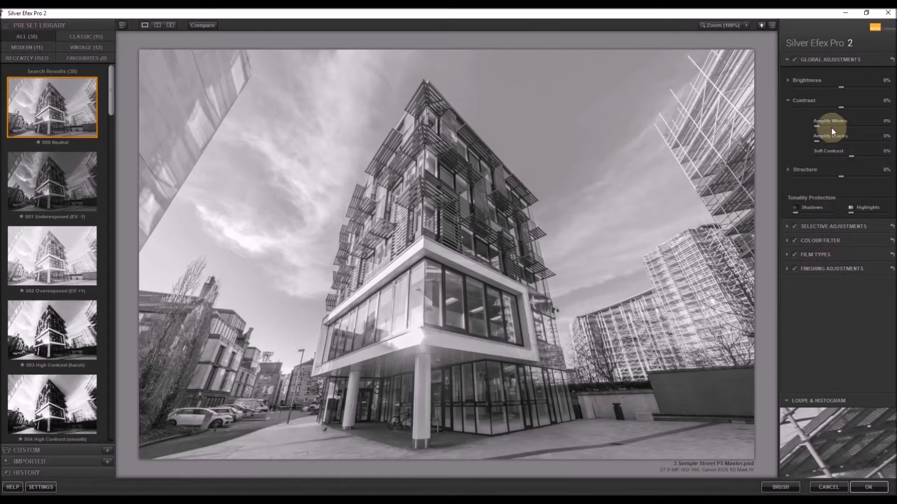
pyautogui.moveTo(821, 124); pyautogui.dragTo(831, 122)
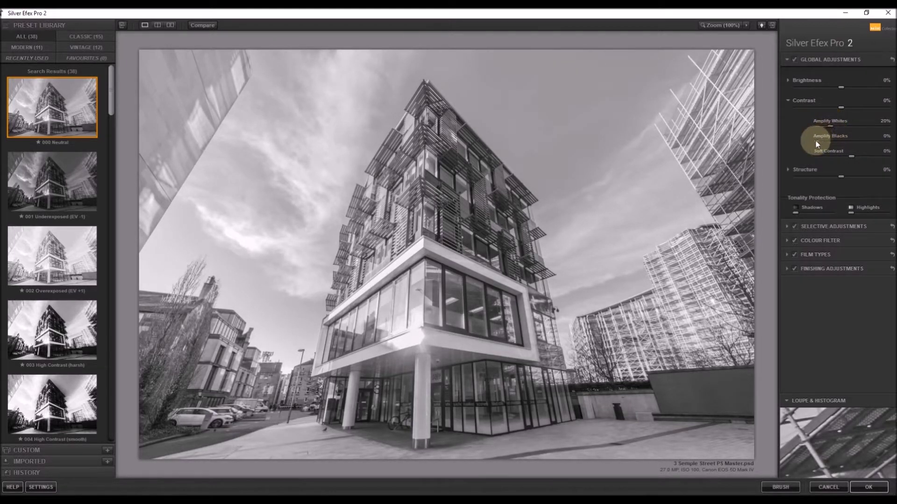
pyautogui.moveTo(818, 141); pyautogui.dragTo(828, 140)
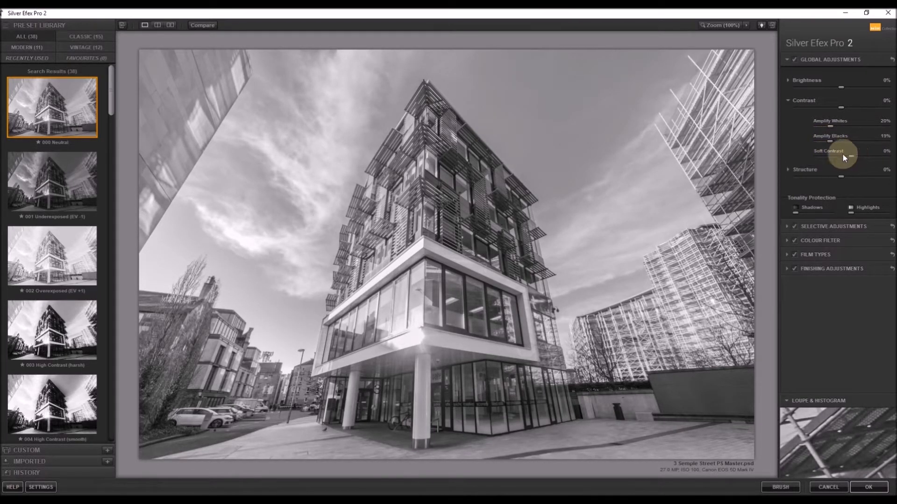
pyautogui.moveTo(847, 156); pyautogui.dragTo(872, 156)
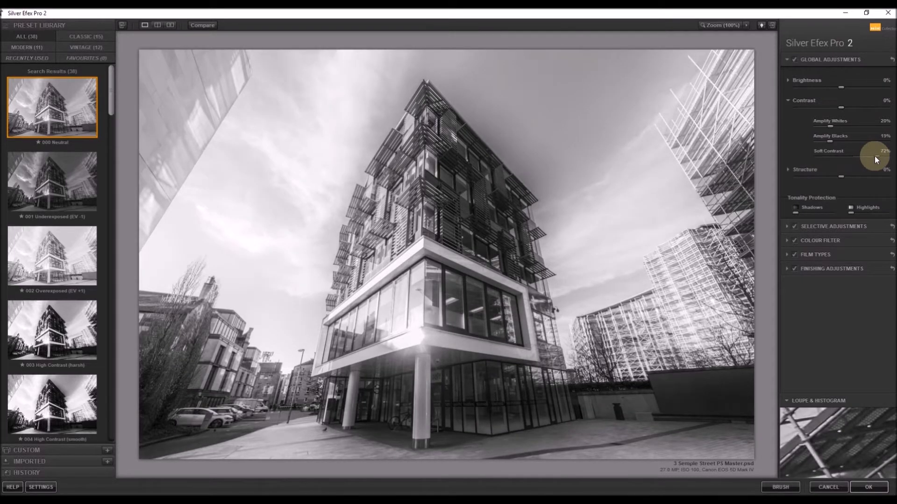
pyautogui.moveTo(874, 156); pyautogui.dragTo(875, 155)
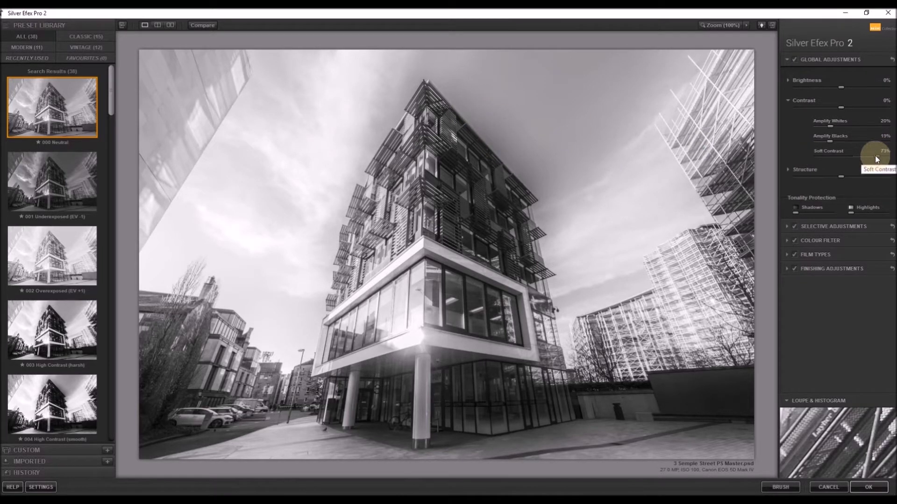
pyautogui.moveTo(876, 155); pyautogui.dragTo(856, 155)
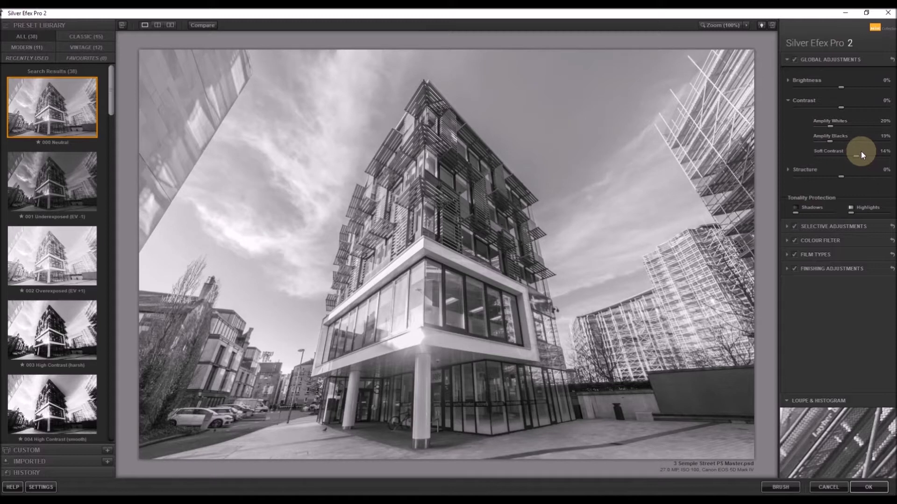
pyautogui.click(787, 100)
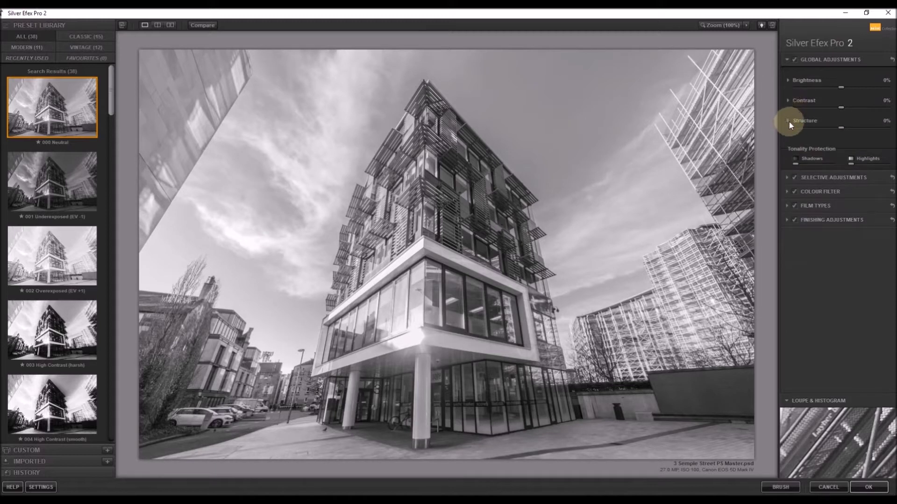
# Step: Drag Structure to 37%, Highlights 23%, Midtones 22%, Shadows 9% and Fine Structure 42%
pyautogui.click(786, 121)
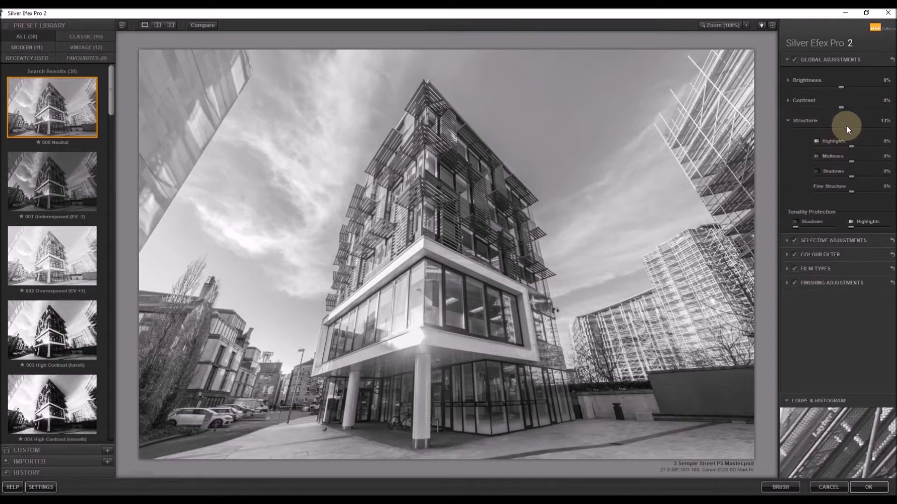
pyautogui.moveTo(846, 126); pyautogui.dragTo(856, 125)
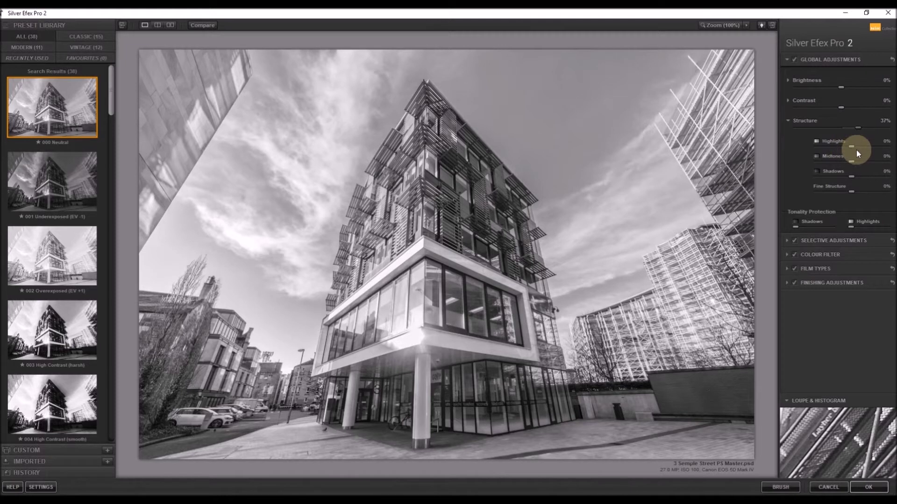
pyautogui.moveTo(850, 145)
pyautogui.mouseDown()
pyautogui.moveTo(880, 144)
pyautogui.moveTo(806, 147)
pyautogui.moveTo(862, 146)
pyautogui.moveTo(884, 161)
pyautogui.moveTo(800, 161)
pyautogui.moveTo(888, 160)
pyautogui.moveTo(810, 163)
pyautogui.moveTo(854, 161)
pyautogui.mouseUp()
pyautogui.moveTo(822, 177); pyautogui.dragTo(855, 176)
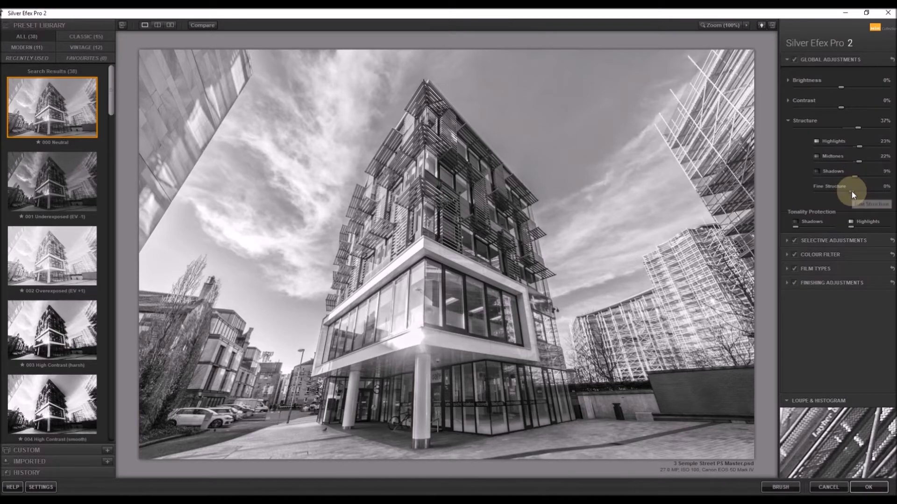
pyautogui.moveTo(862, 191); pyautogui.dragTo(867, 189)
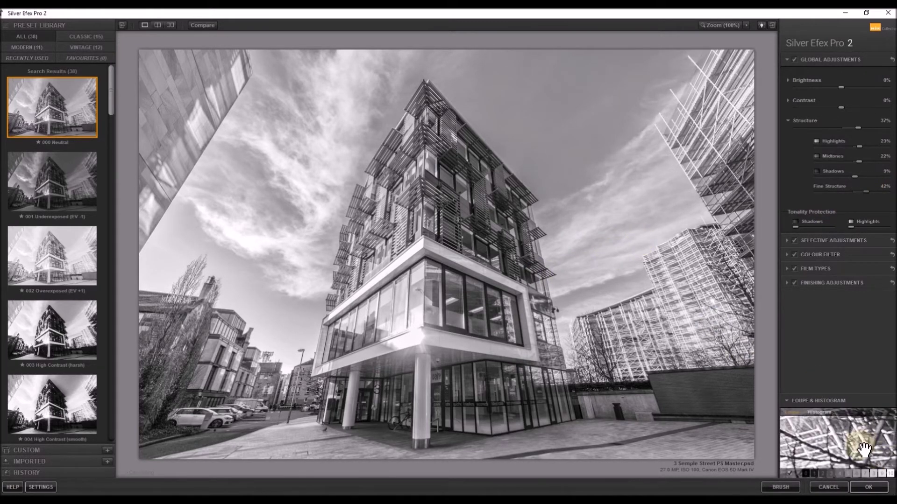
# Step: Confirm the Silver Efex Pro 2 conversion with OK to return to Photoshop
pyautogui.click(867, 486)
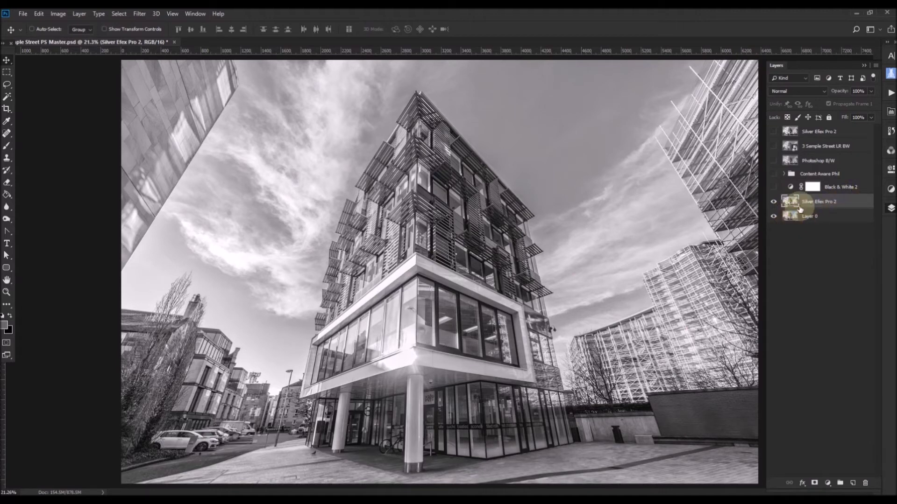
# Step: Show the new Silver Efex layer, hide the older one, and show the Lightroom and Photoshop B/W layers
pyautogui.click(773, 131)
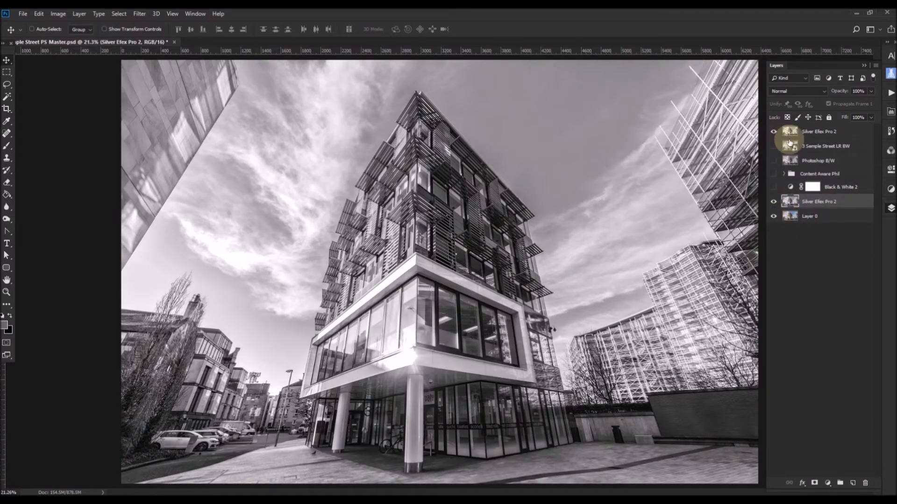
pyautogui.click(774, 201)
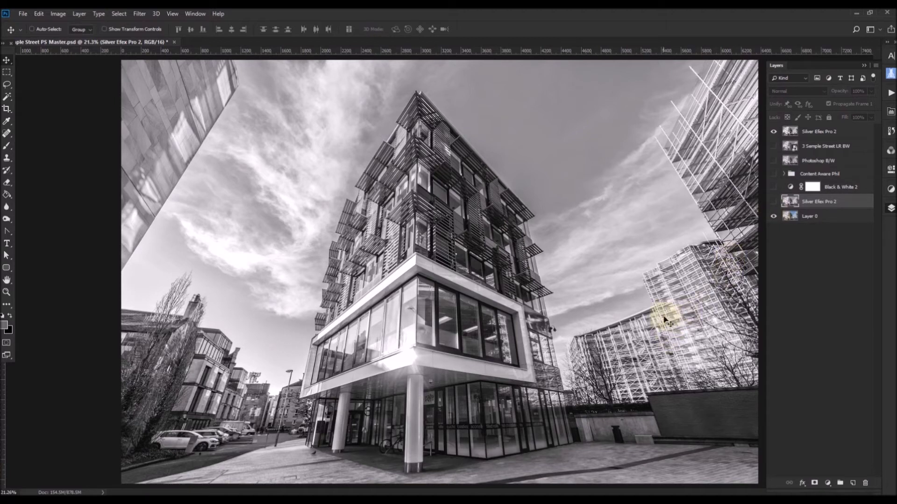
pyautogui.click(772, 146)
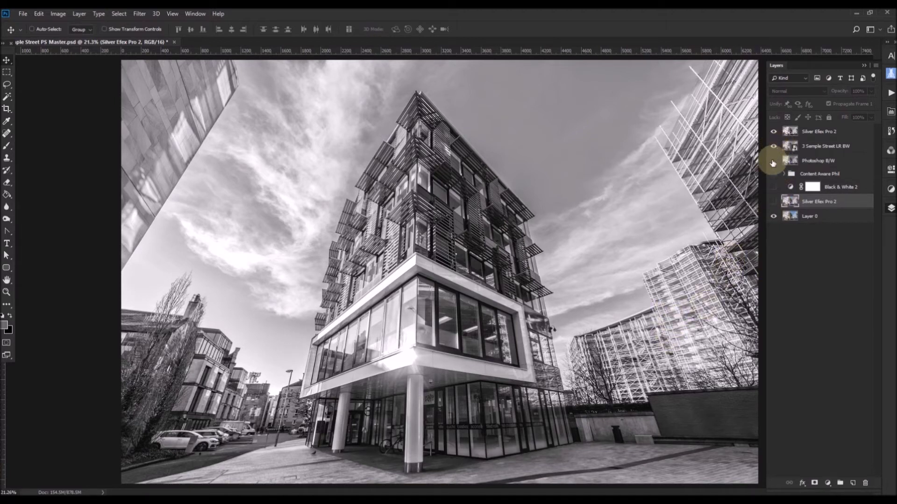
pyautogui.click(772, 161)
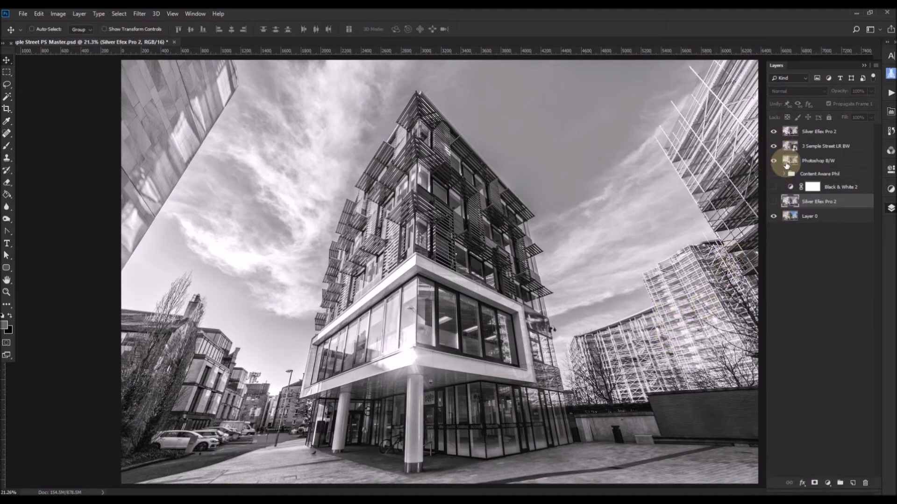
# Step: Toggle the new Silver Efex and Lightroom layers against Photoshop B/W, ending with Silver Efex visible
pyautogui.click(773, 132)
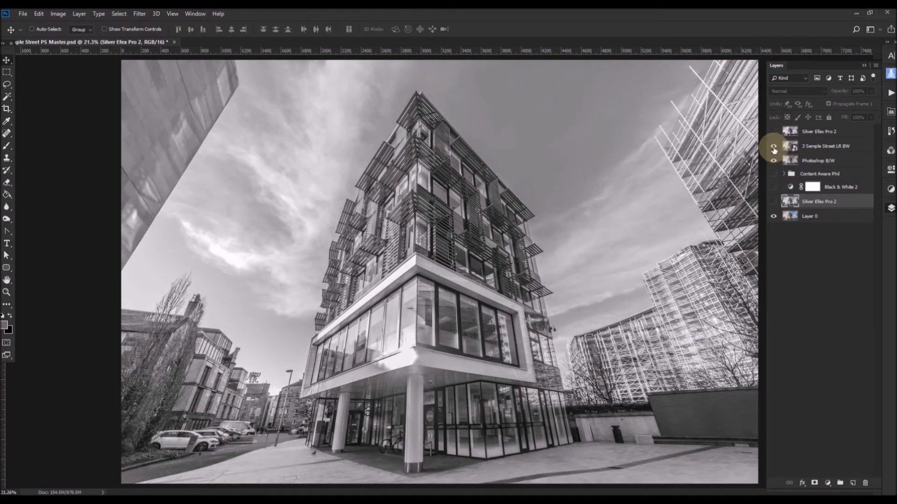
pyautogui.click(774, 150)
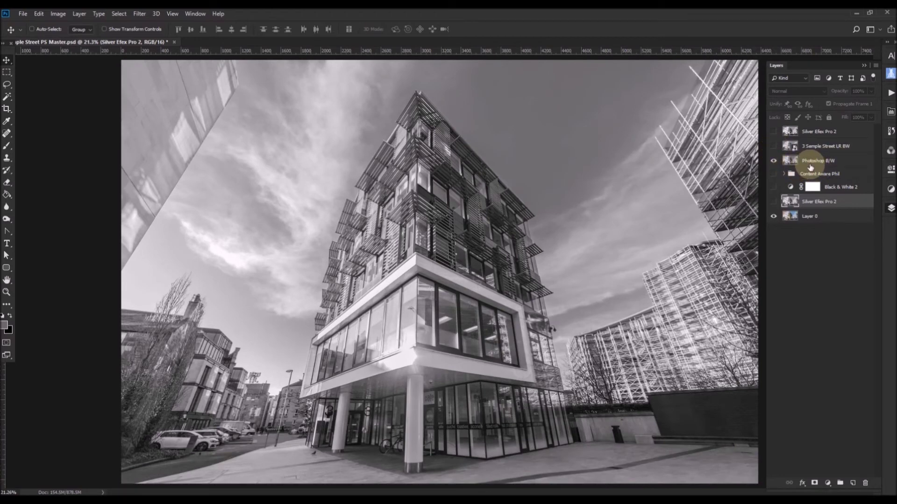
pyautogui.click(774, 146)
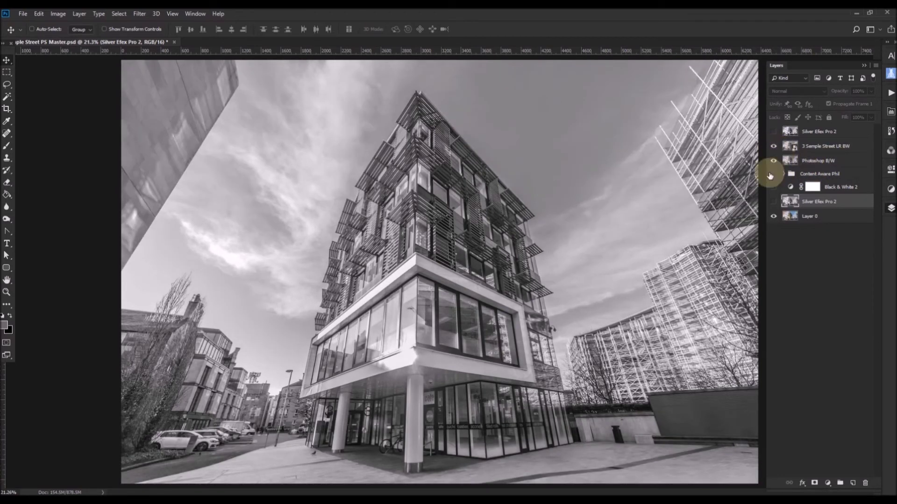
pyautogui.click(773, 133)
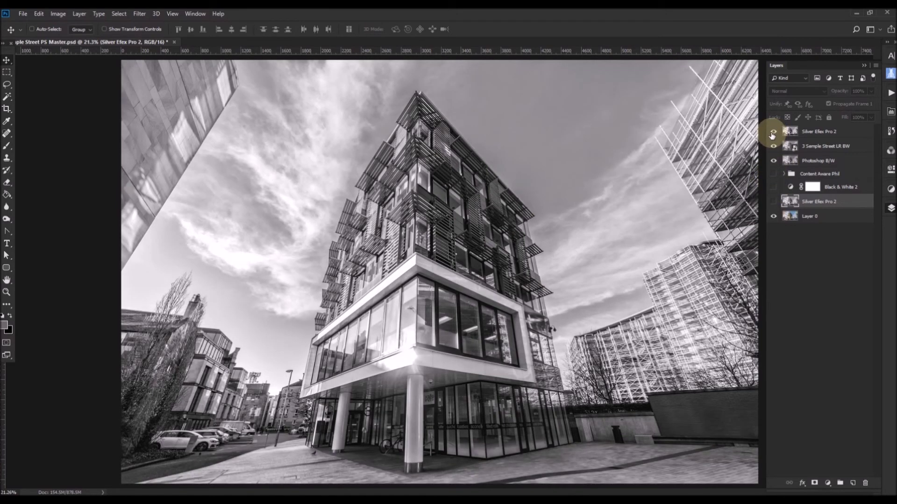